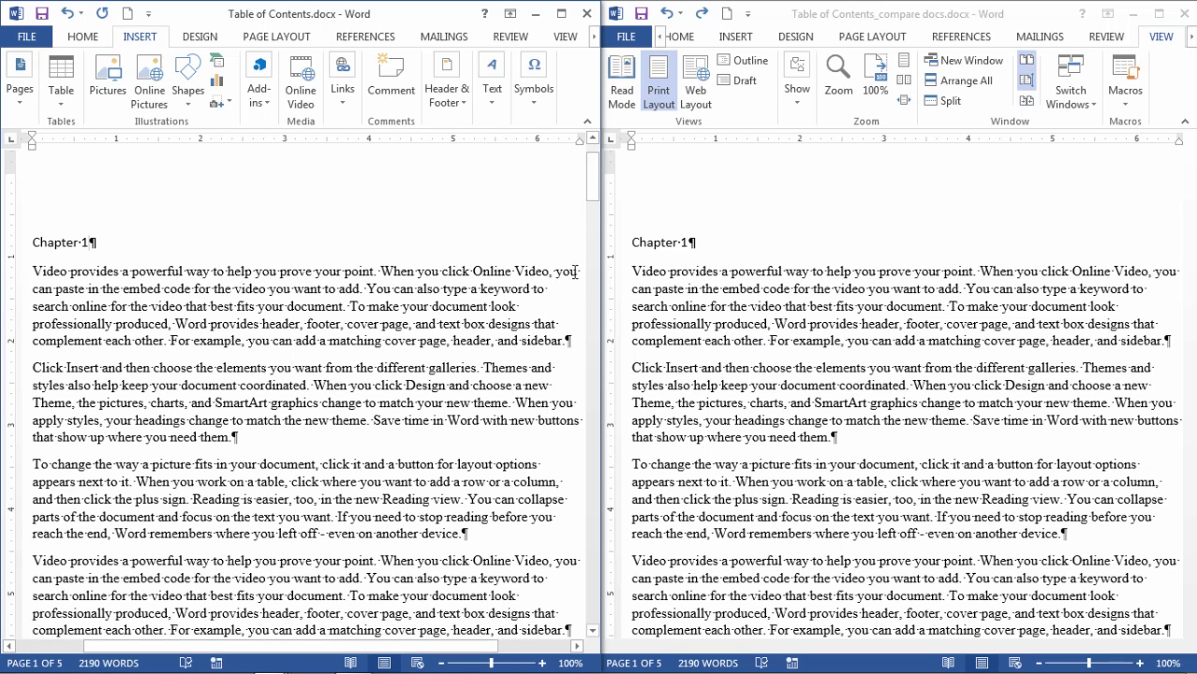
click(558, 40)
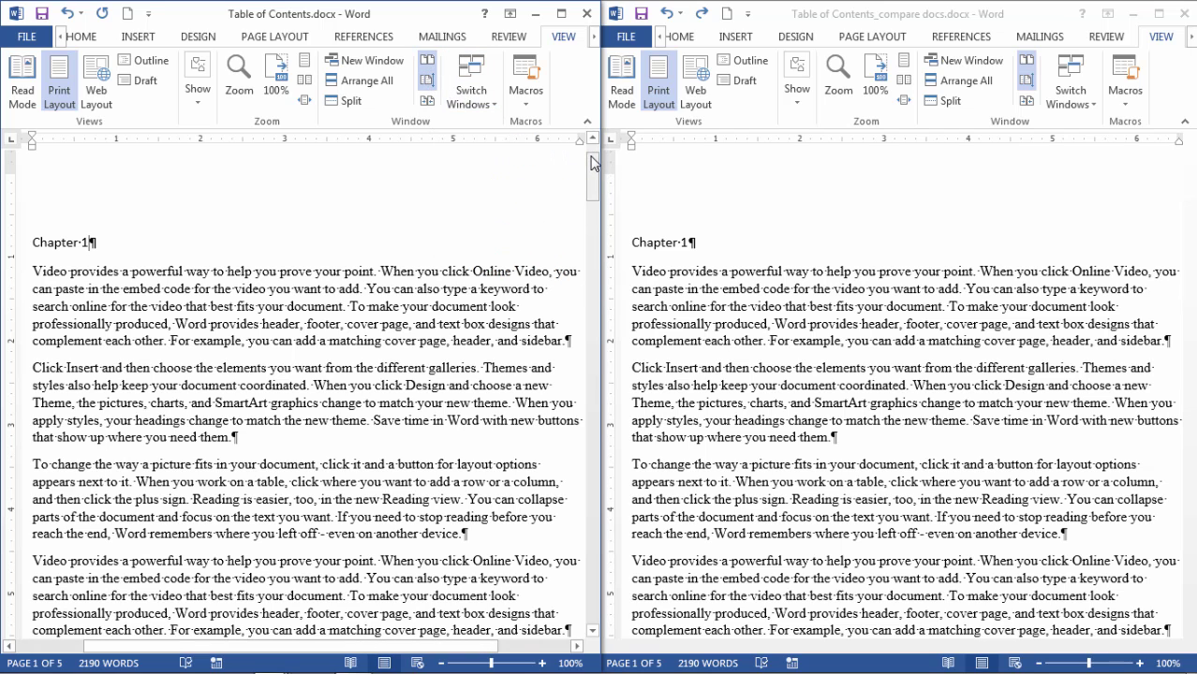
click(592, 166)
drag(592, 166, 627, 163)
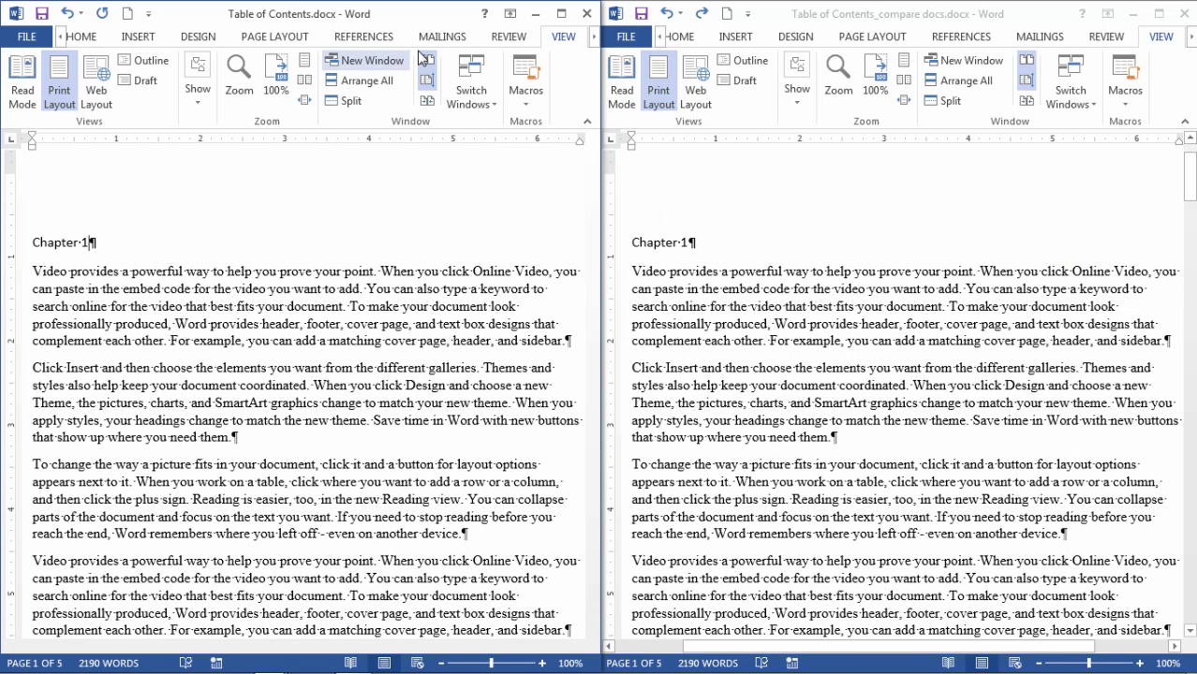
click(429, 79)
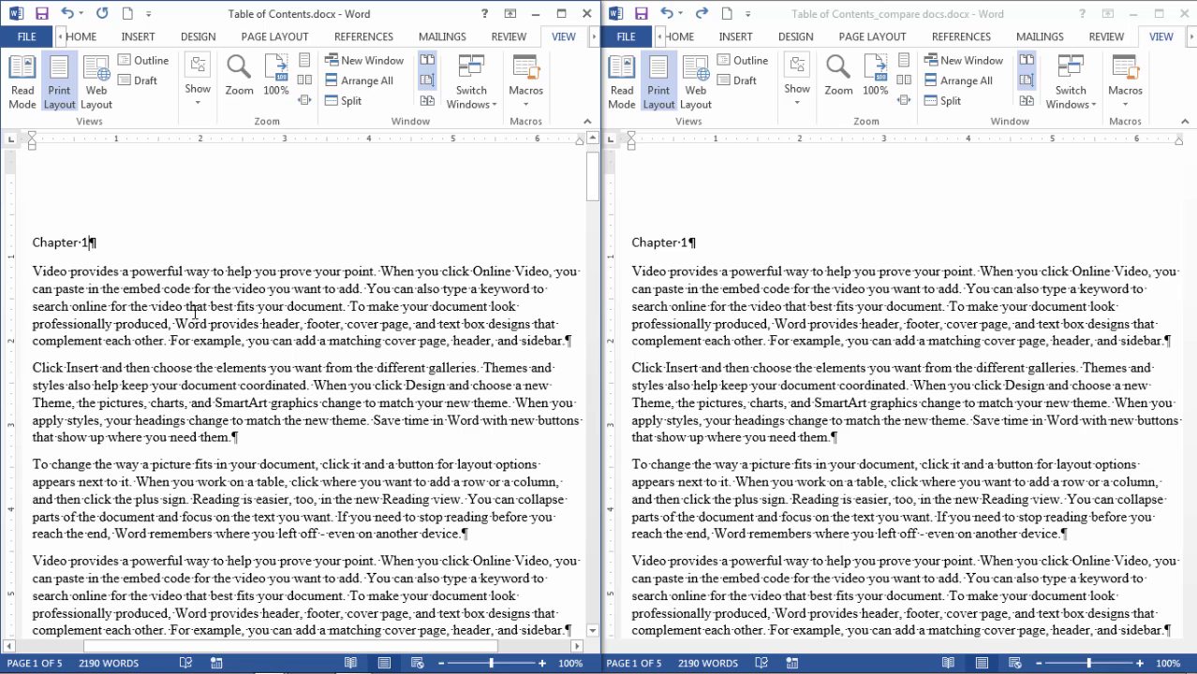
Step: In Table of Contents_compare docs.docx, bold the first paragraph's opening word "Video" and italicize the entire second paragraph under Chapter 1
double_click(642, 273)
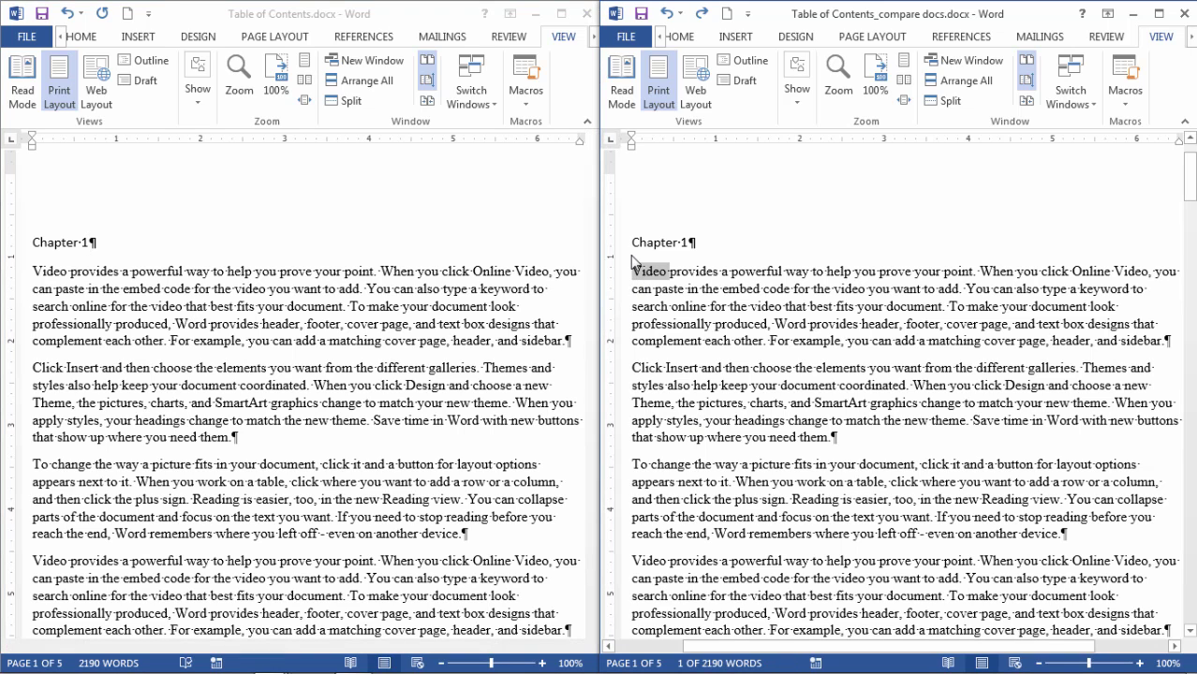
key(ctrl+b)
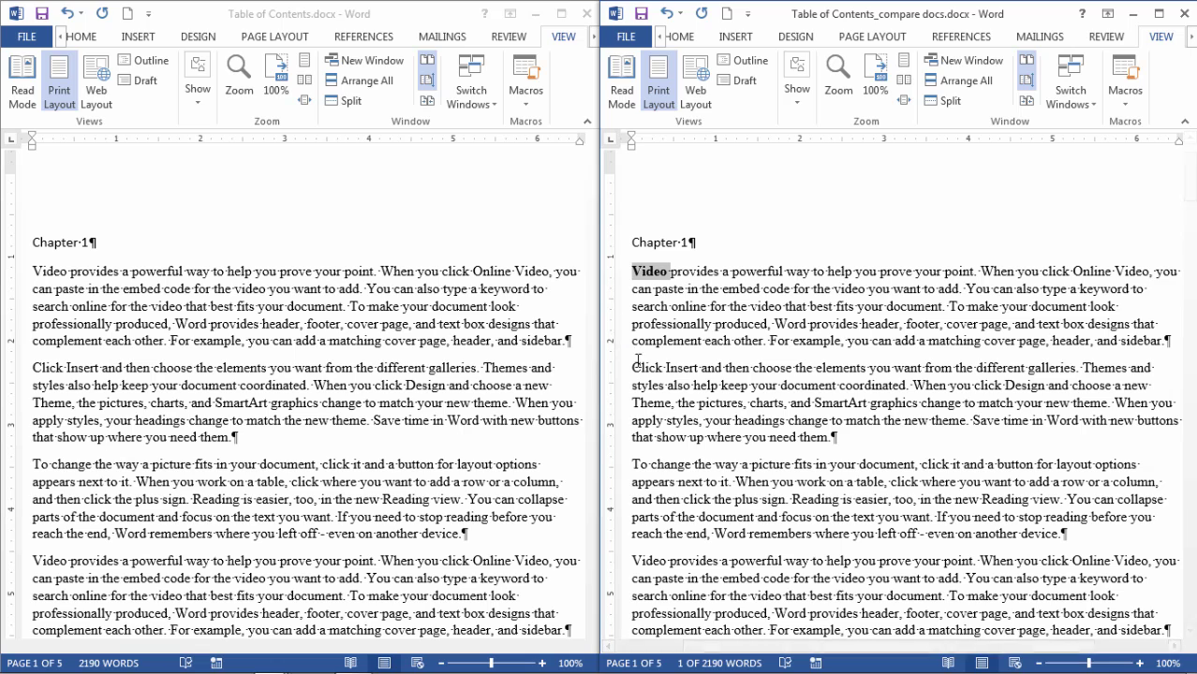
drag(637, 372, 873, 447)
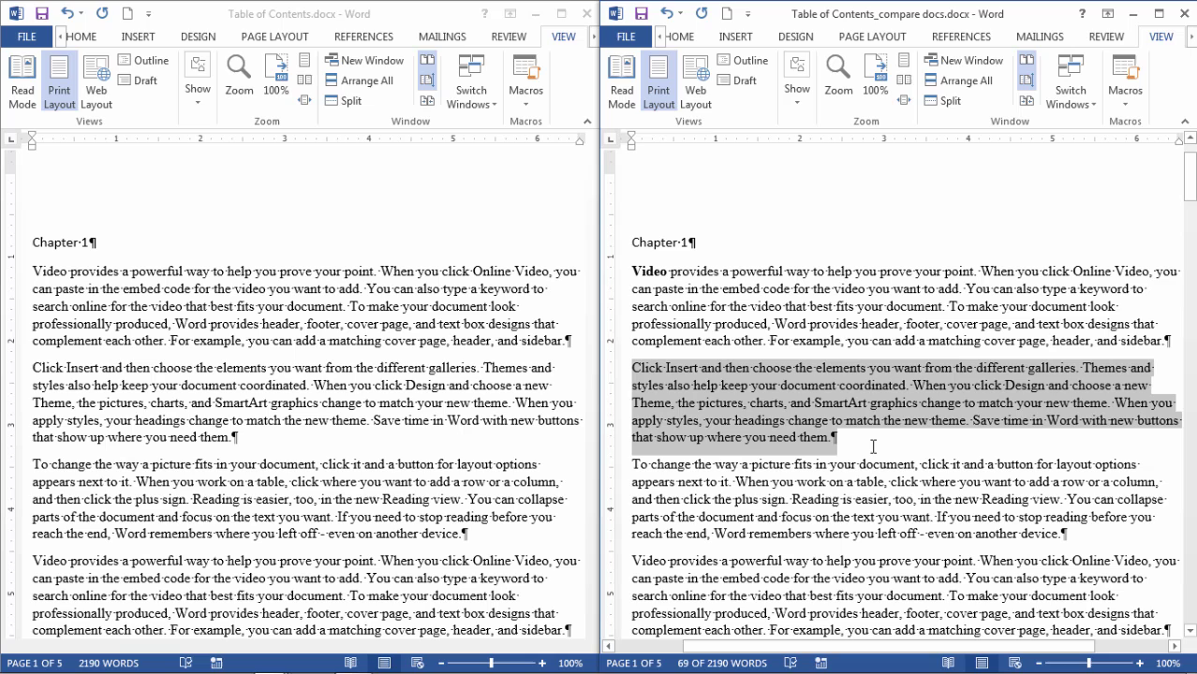
key(ctrl+i)
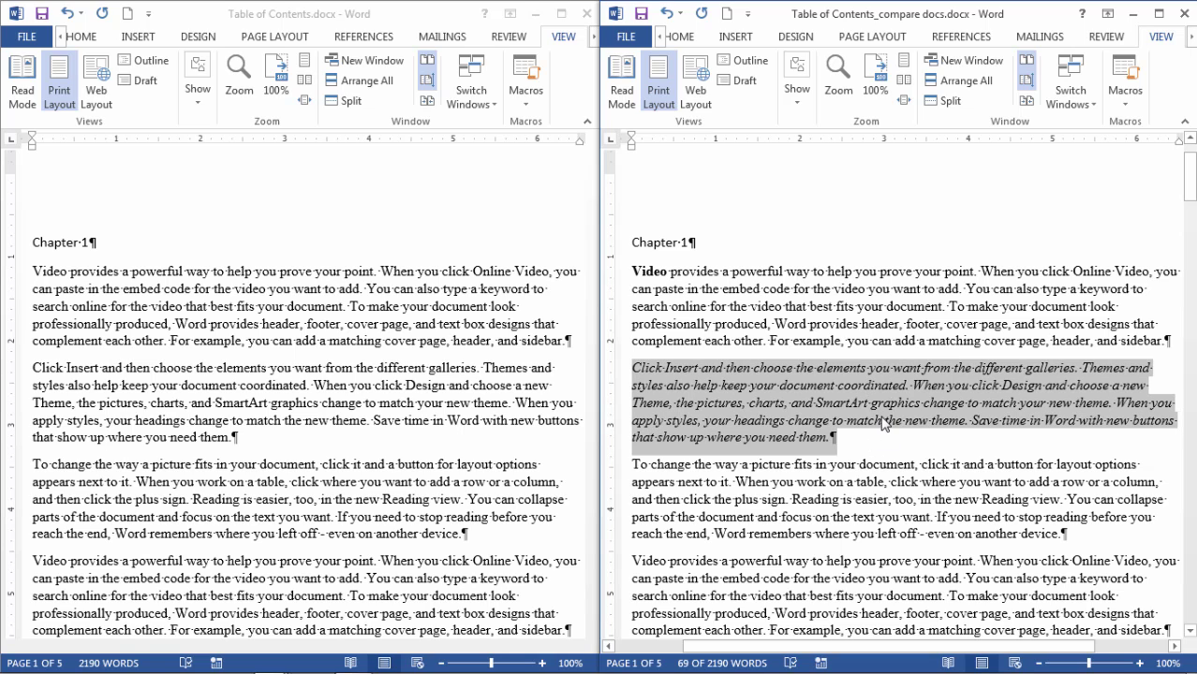
click(883, 423)
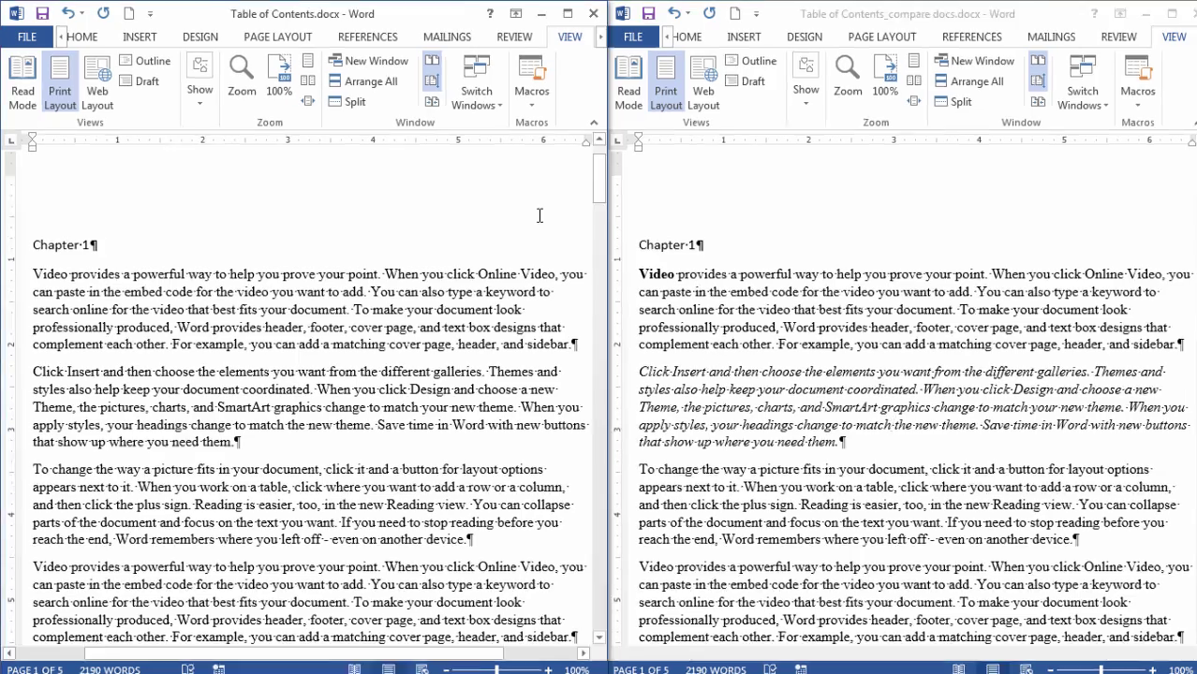
Step: From Table of Contents.docx, start a comparison of two document versions with Table of Contents.docx as the original document
click(530, 221)
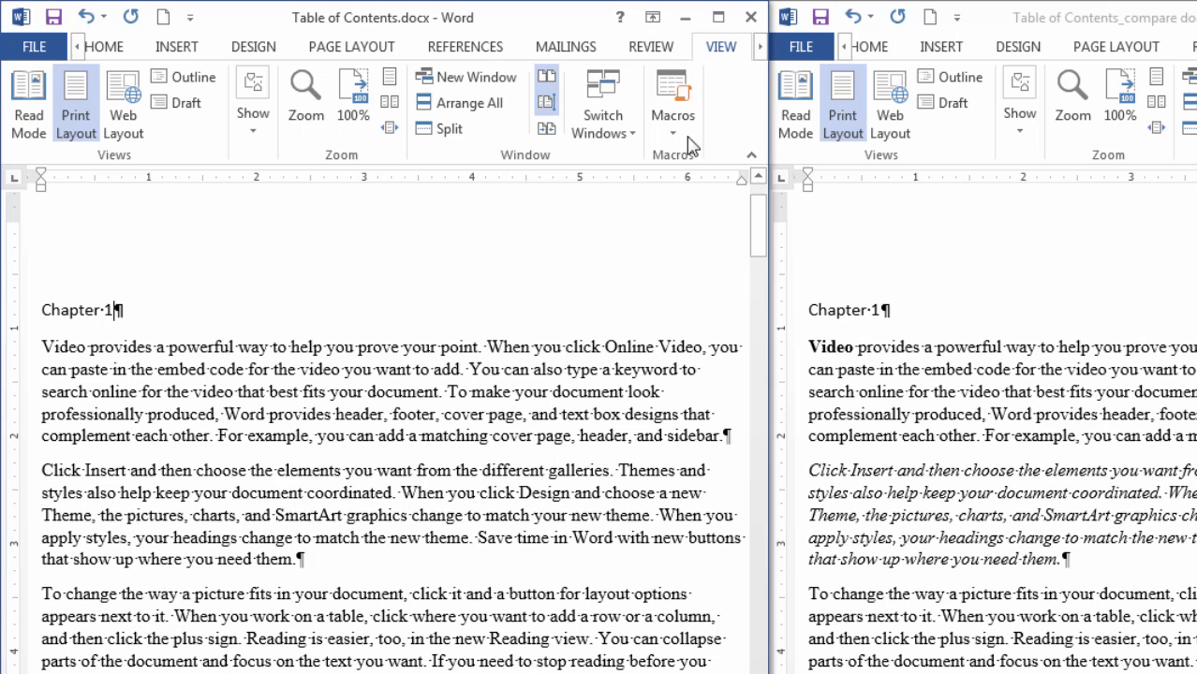
click(653, 46)
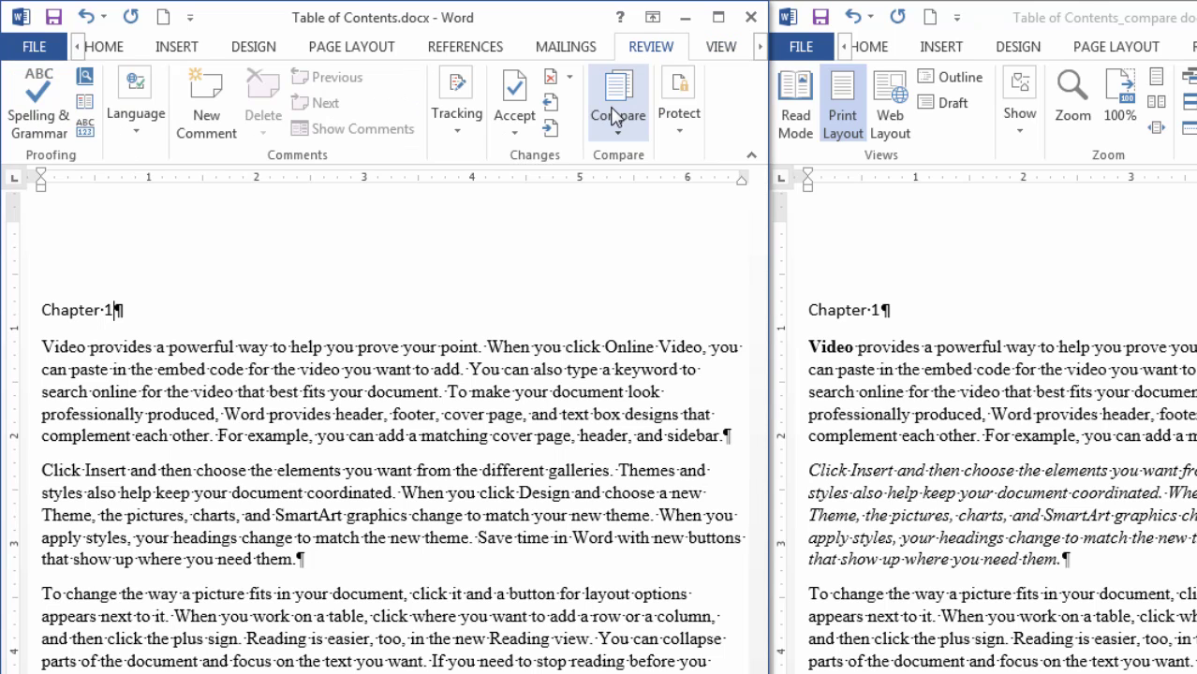
click(619, 136)
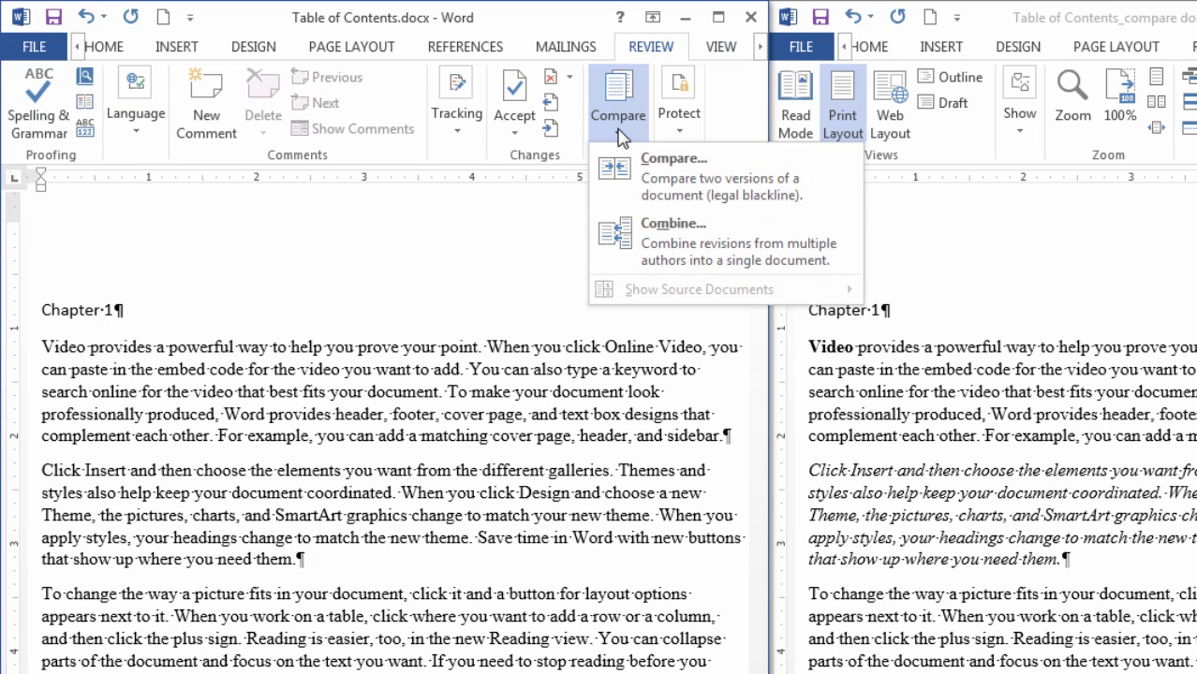
click(666, 174)
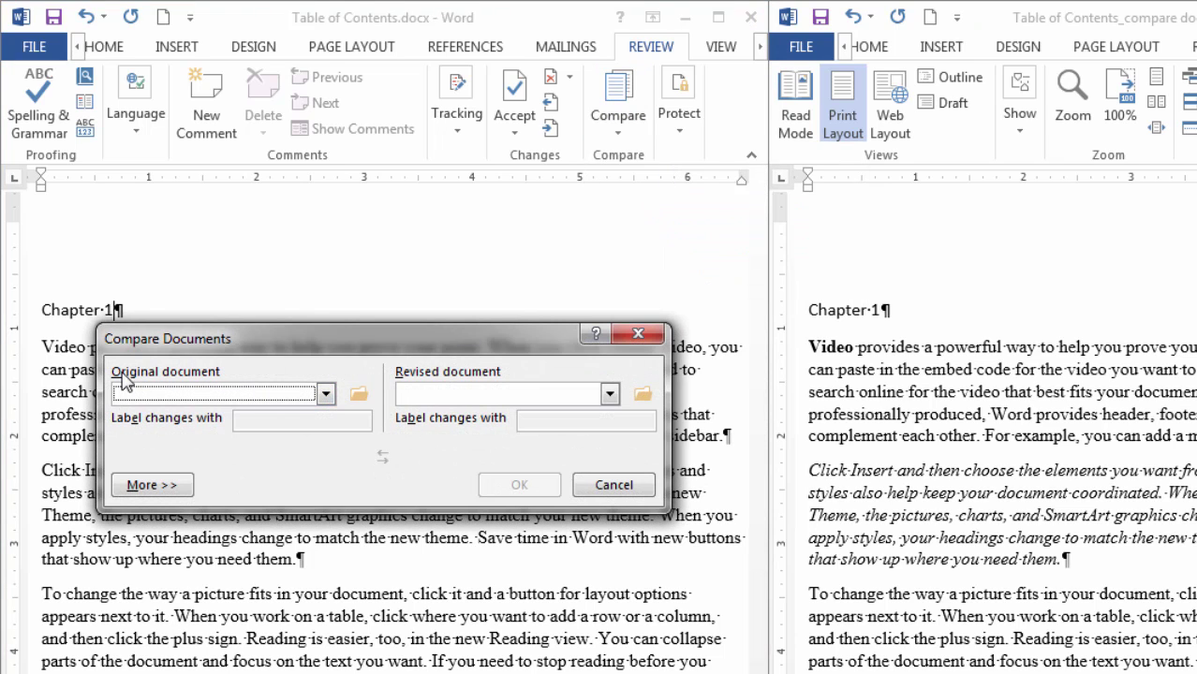
click(325, 395)
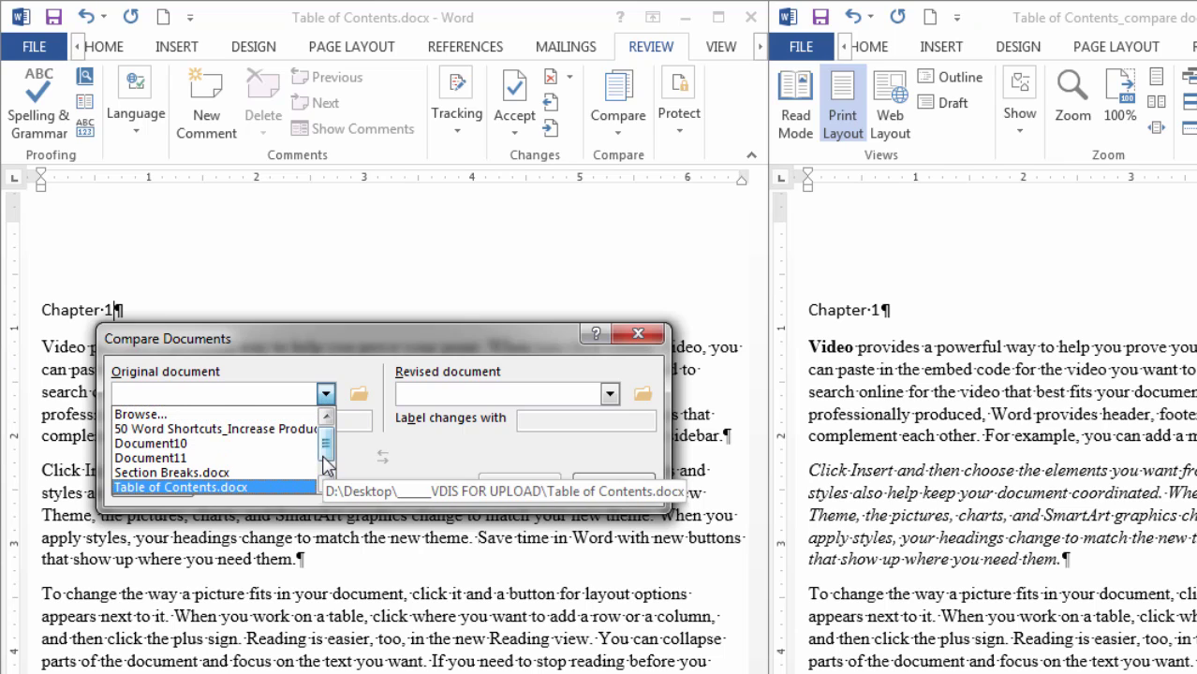
drag(325, 468, 325, 485)
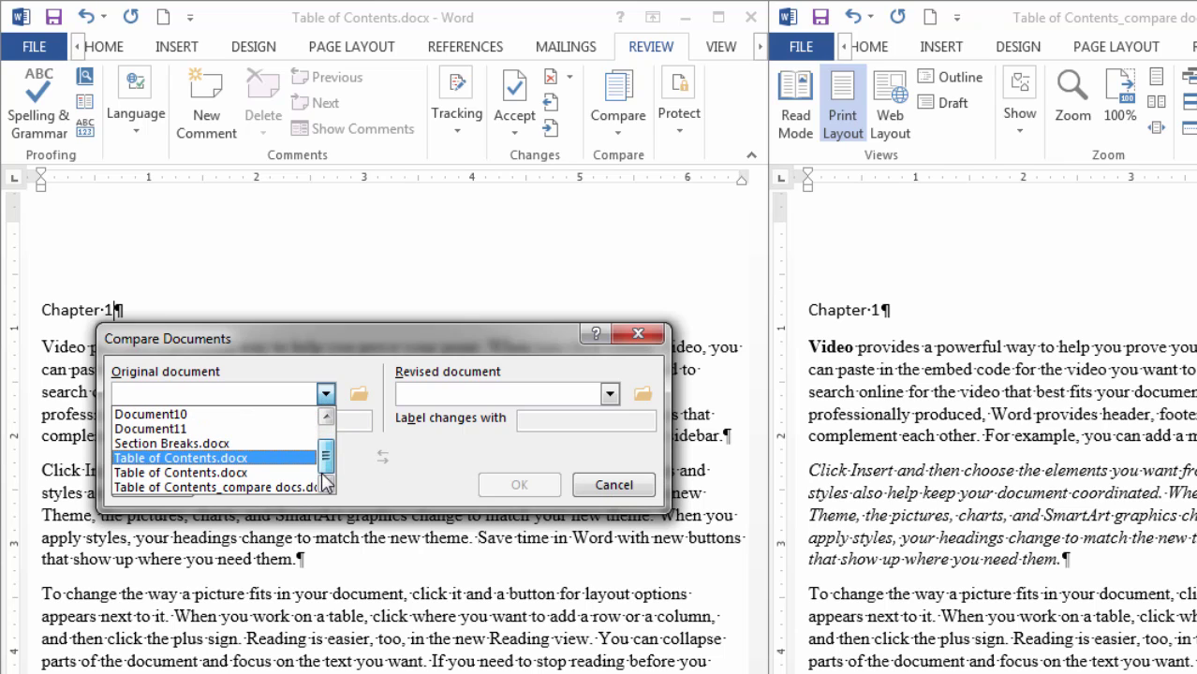
click(242, 473)
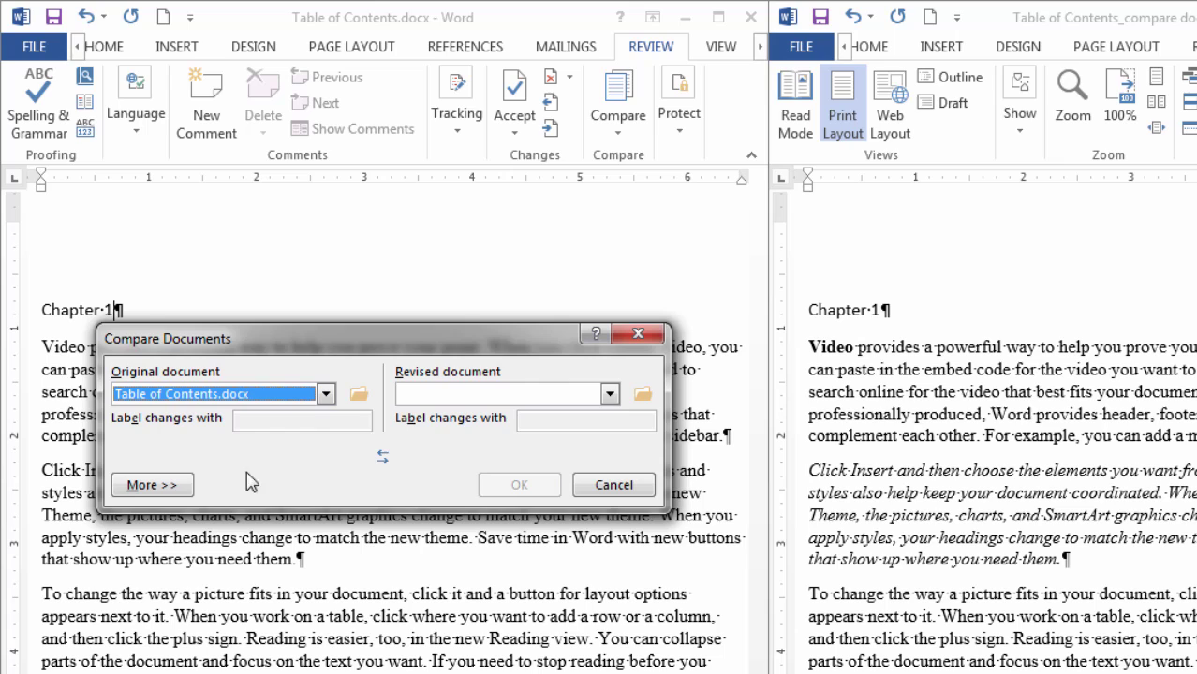
Step: Set Table of Contents_compare docs.docx as the revised document, label its changes "compare" and run the comparison
click(609, 394)
click(610, 484)
click(610, 484)
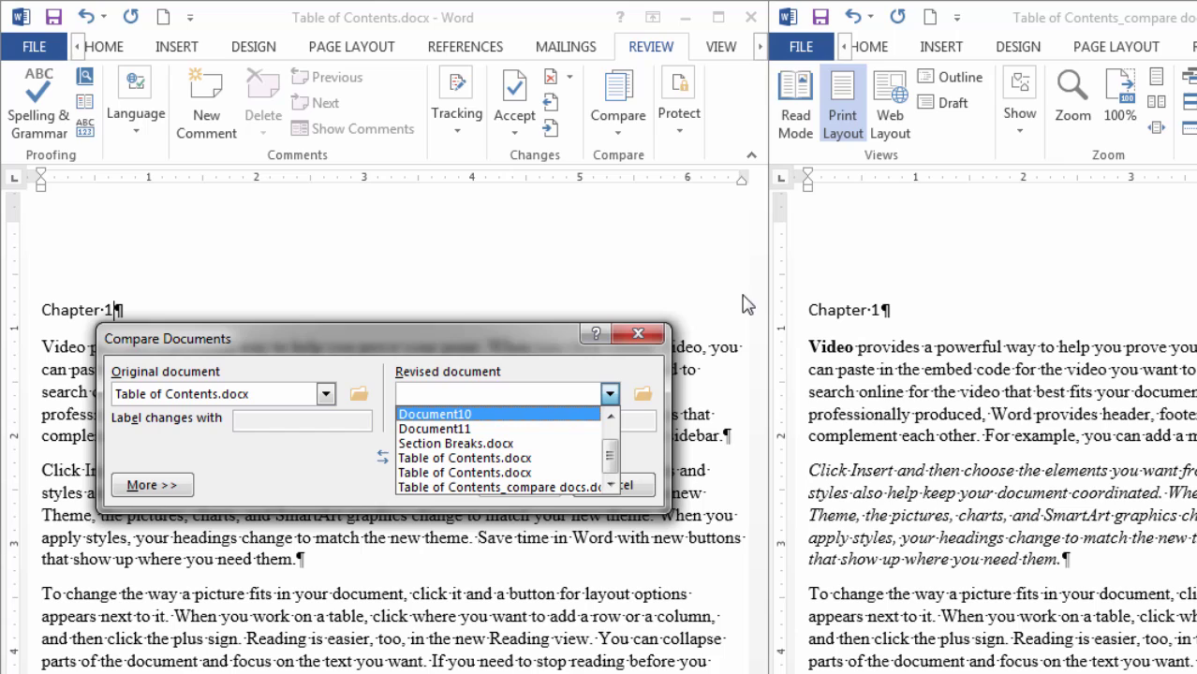
click(562, 487)
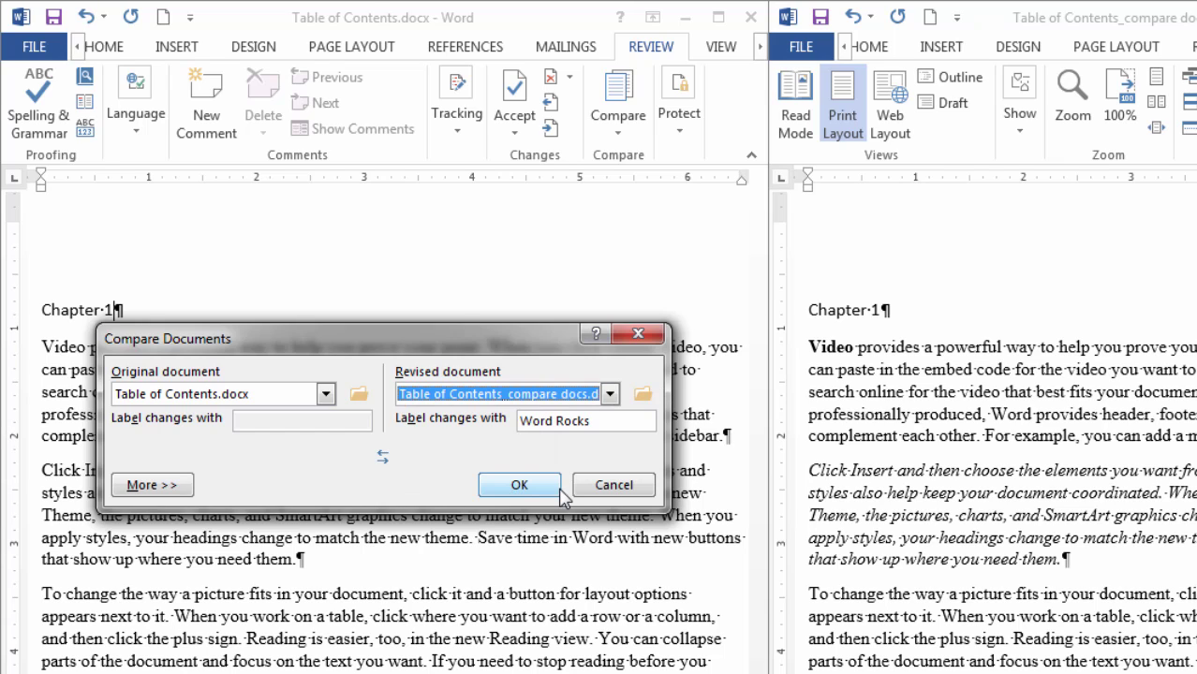
key(Tab)
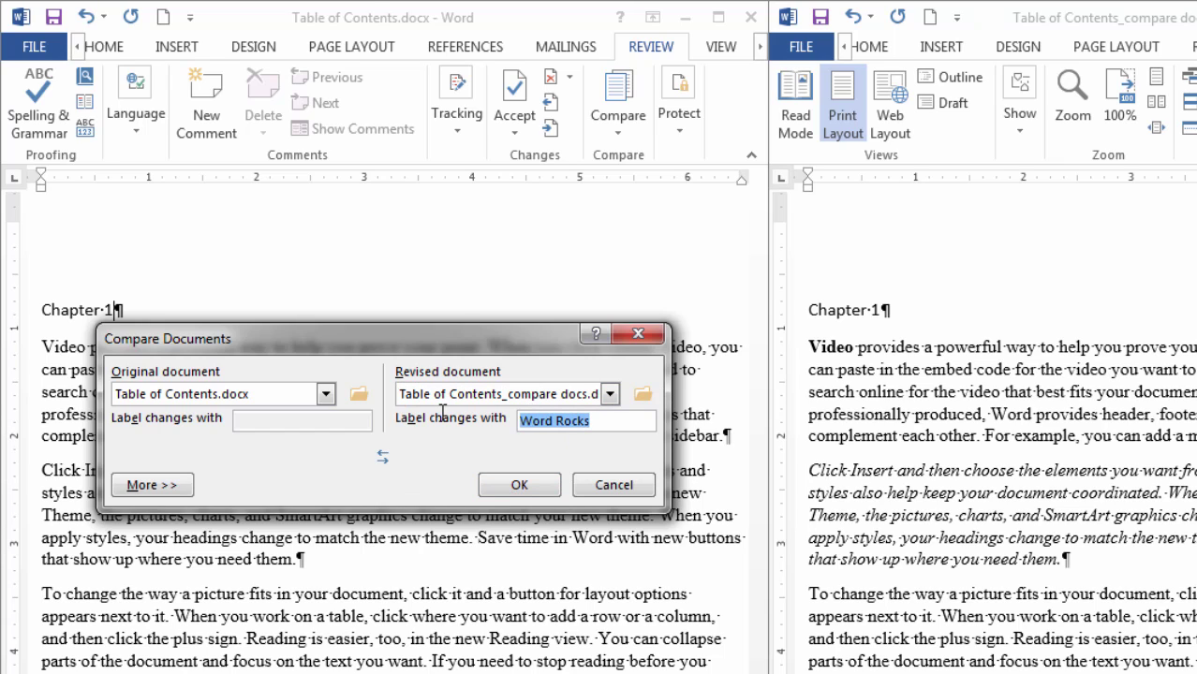
text(co)
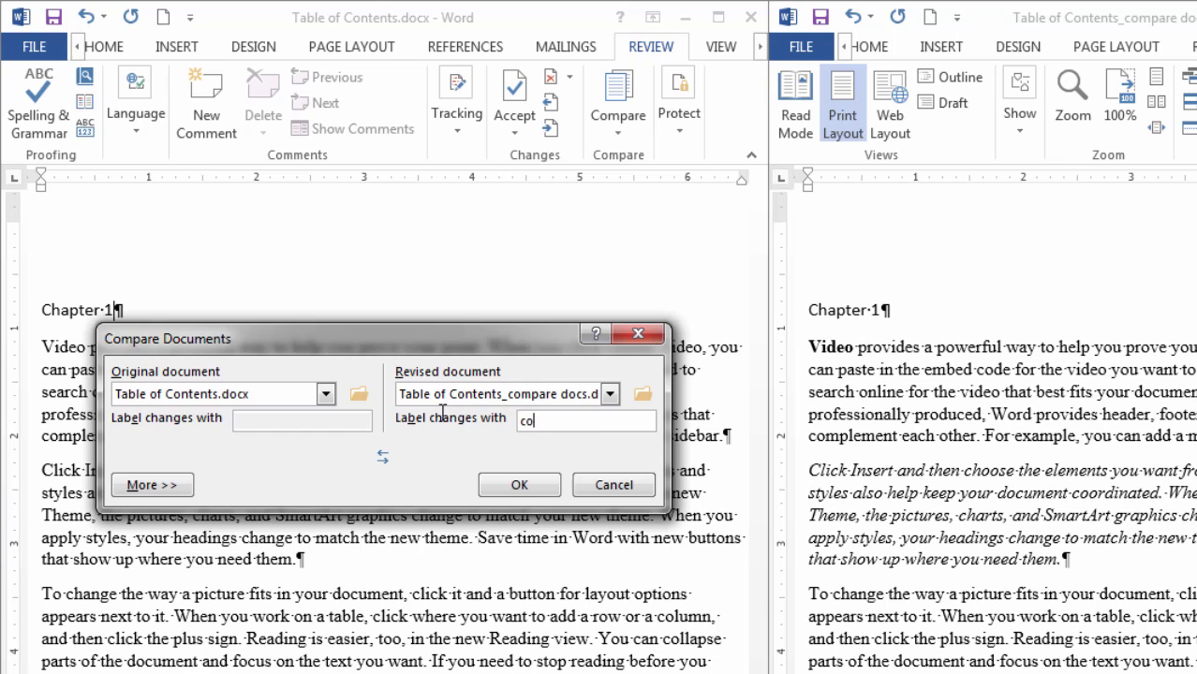
text(mpare)
click(515, 487)
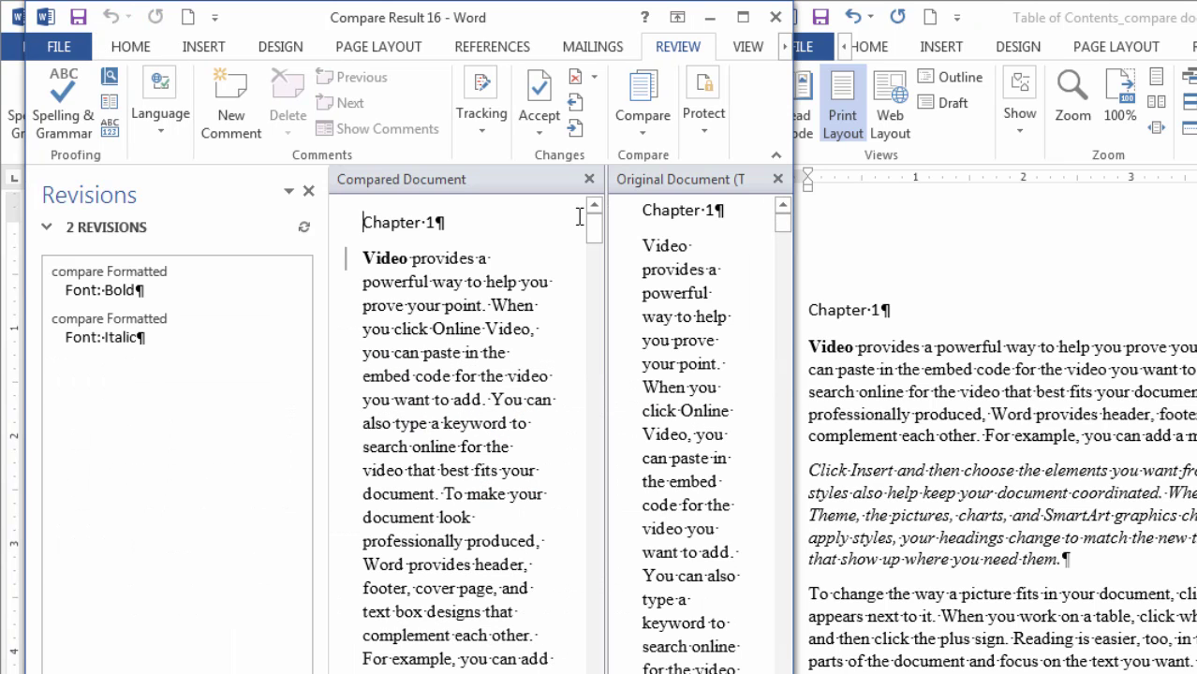
Step: Widen the comparison result window and examine the listed revisions and the first two paragraphs against the original document
drag(796, 320, 1017, 341)
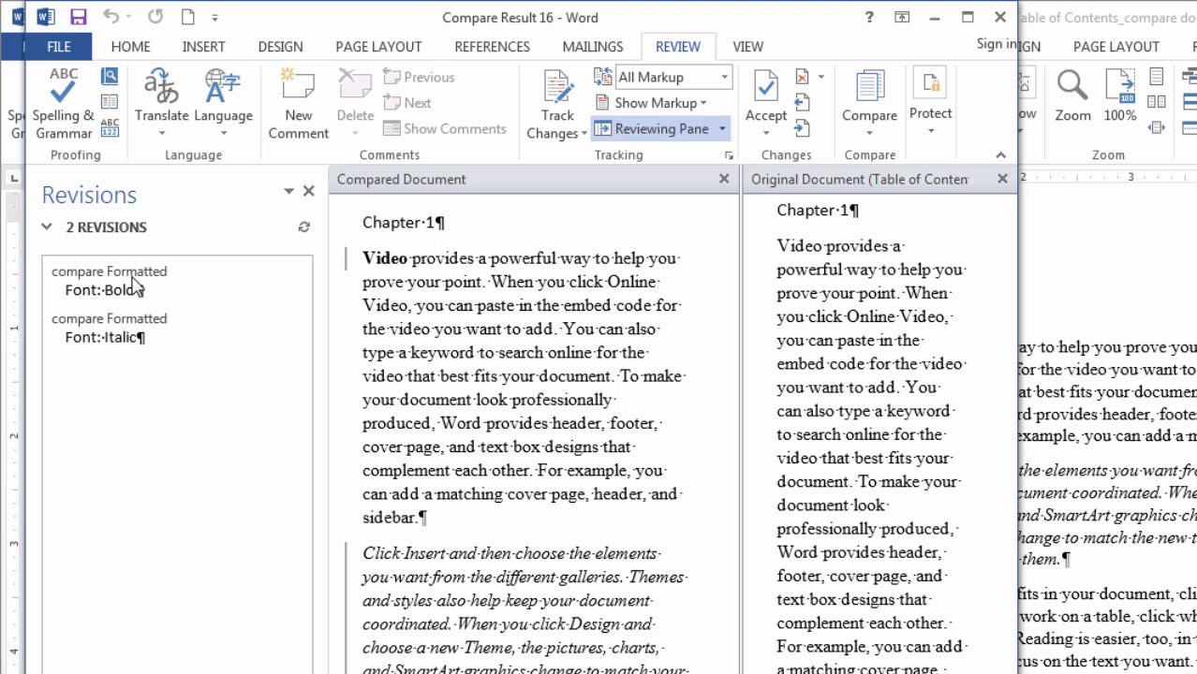
click(75, 288)
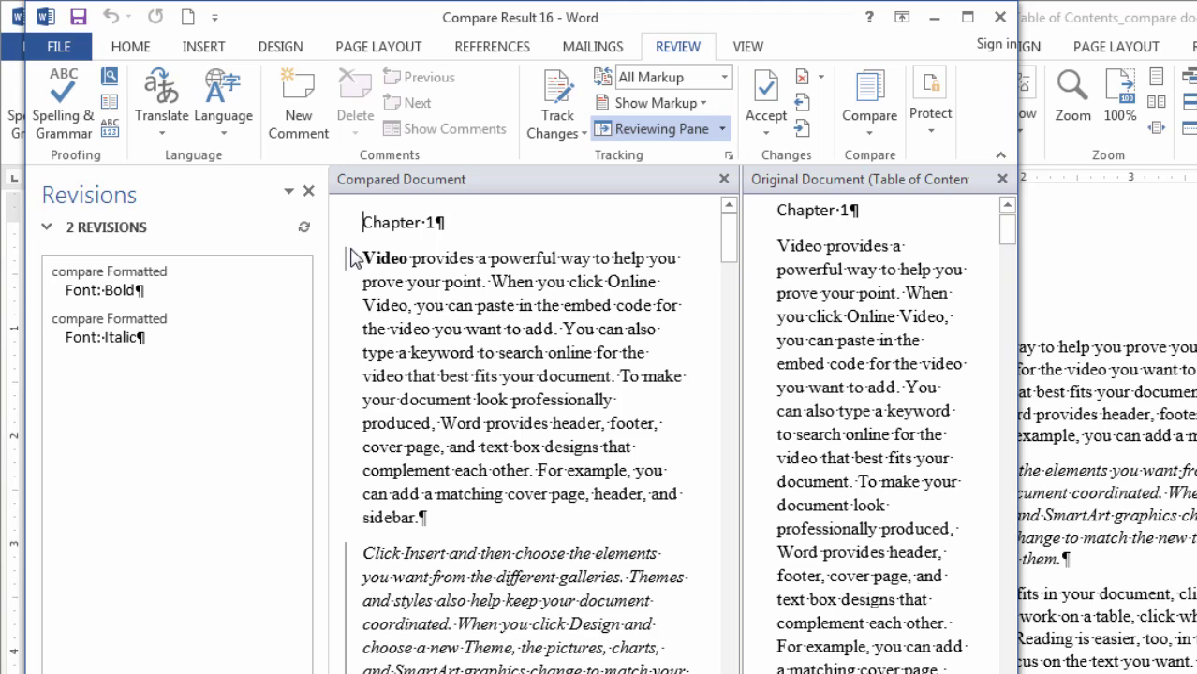
double_click(375, 262)
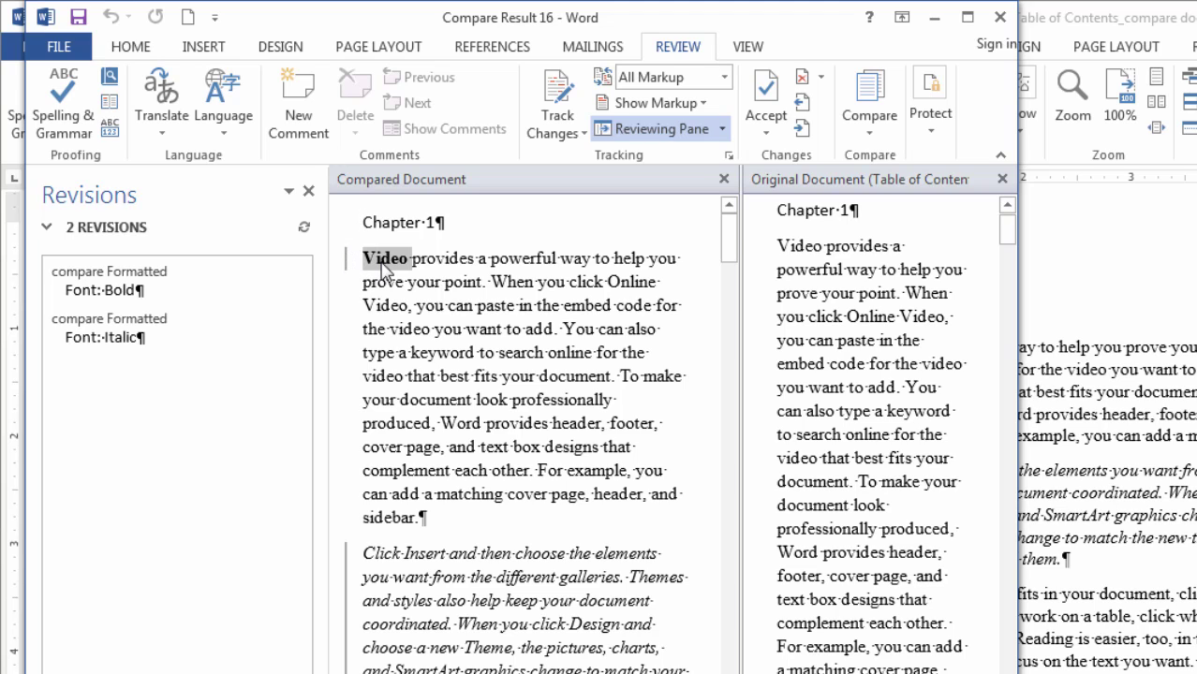
double_click(791, 249)
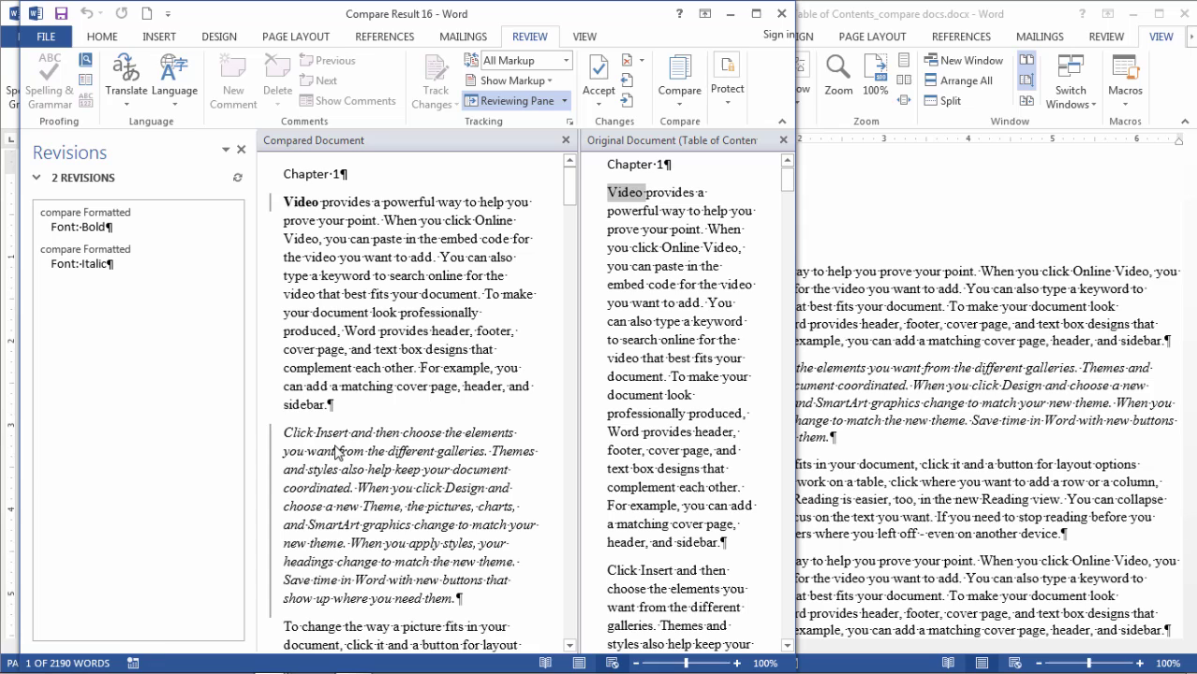
drag(316, 433, 452, 562)
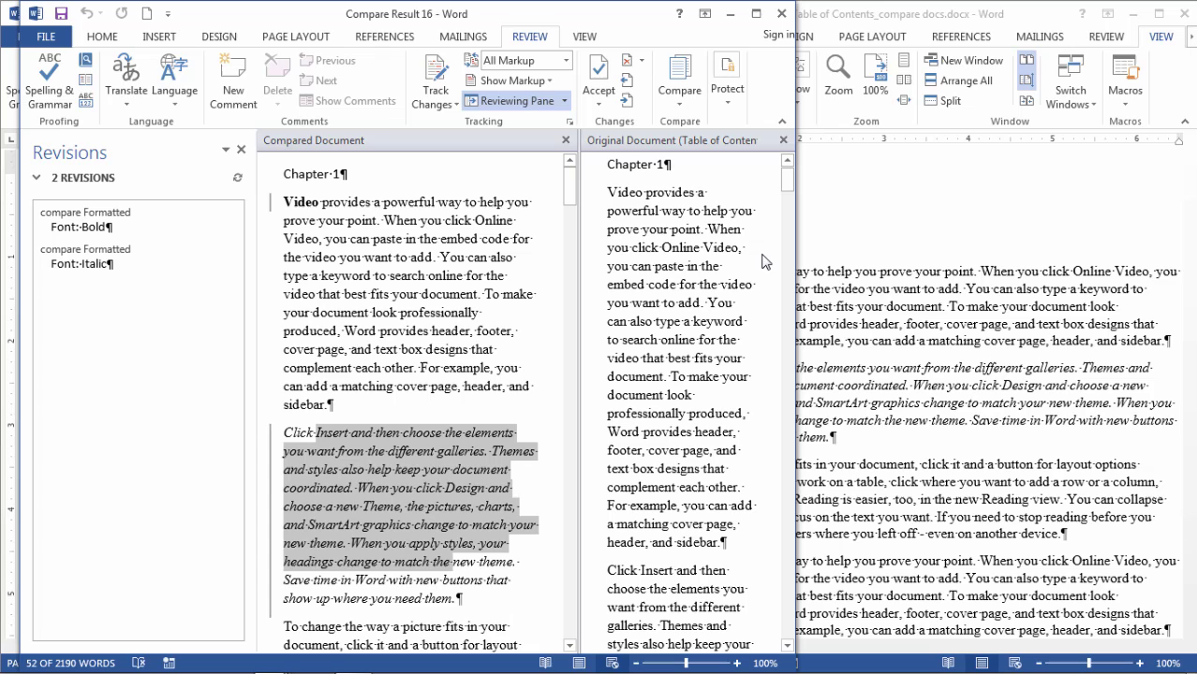
drag(789, 186, 790, 198)
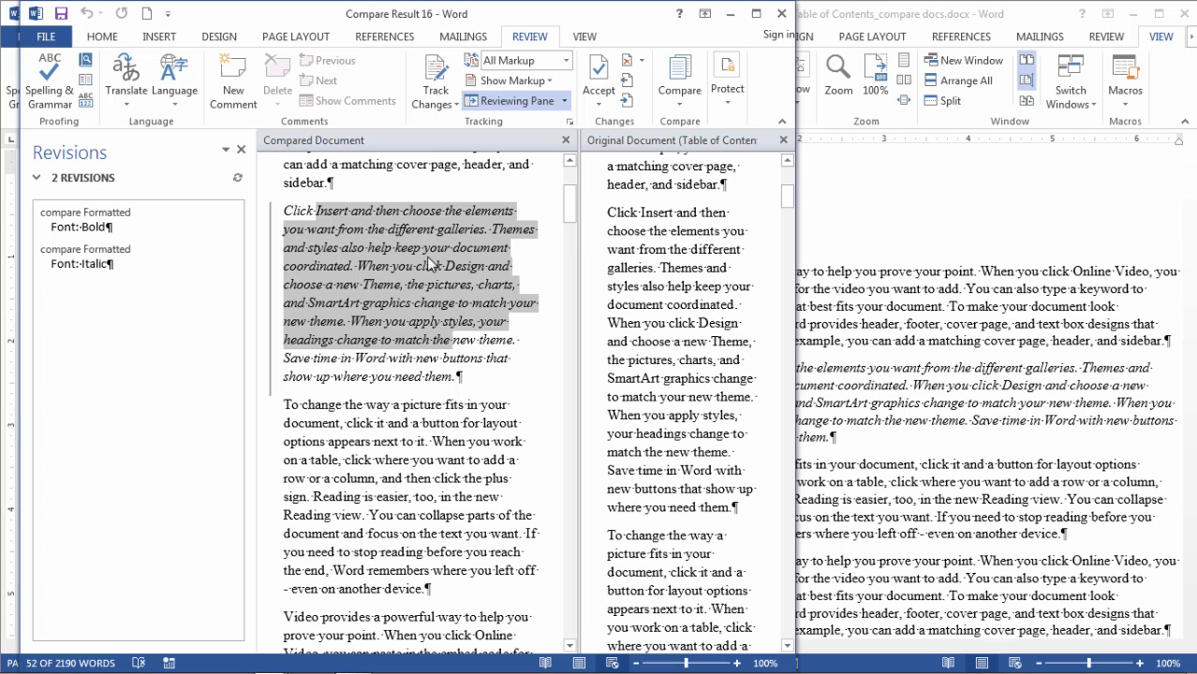
drag(786, 194, 801, 161)
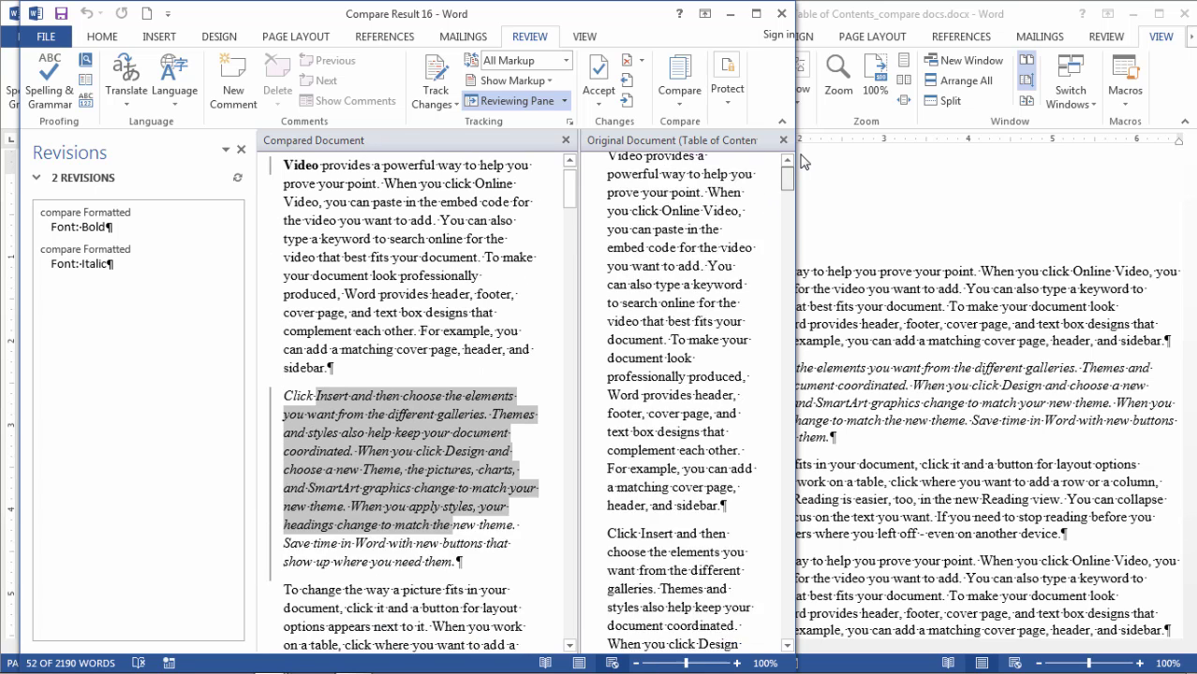